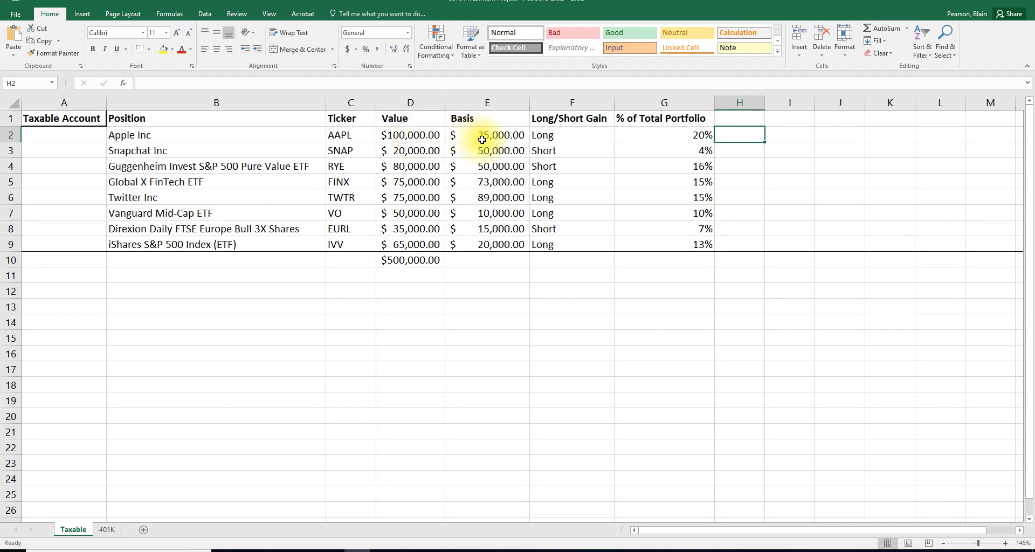
# - Calculate the Apple position's dollar gain in H2 as value minus basis, using =D2-E2
pyautogui.write('=')
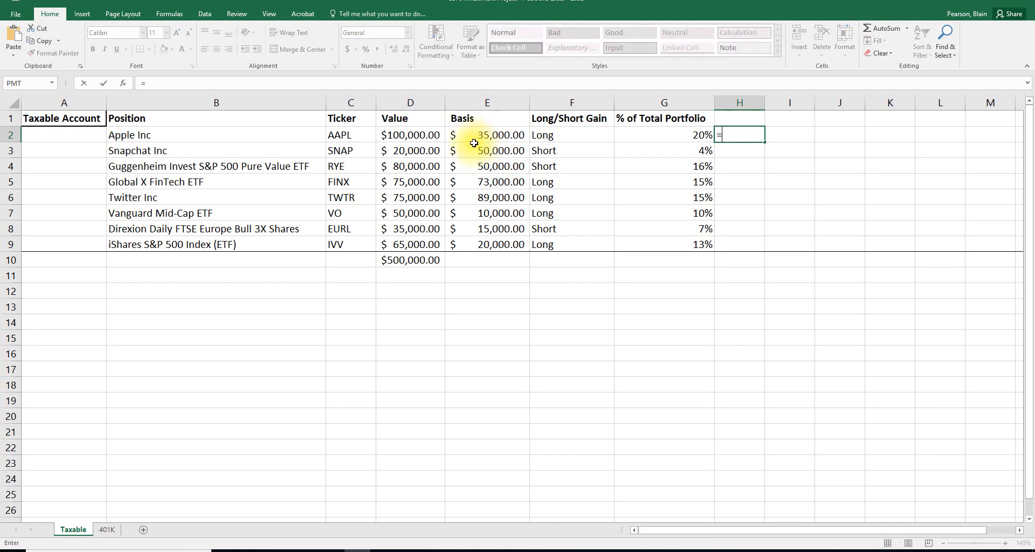
pyautogui.click(426, 137)
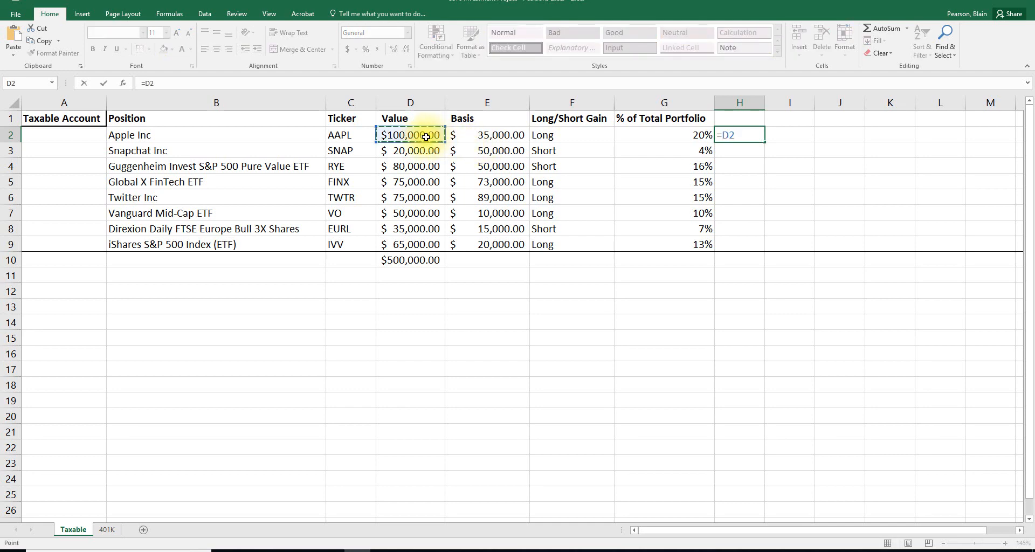
pyautogui.write('-')
pyautogui.click(470, 137)
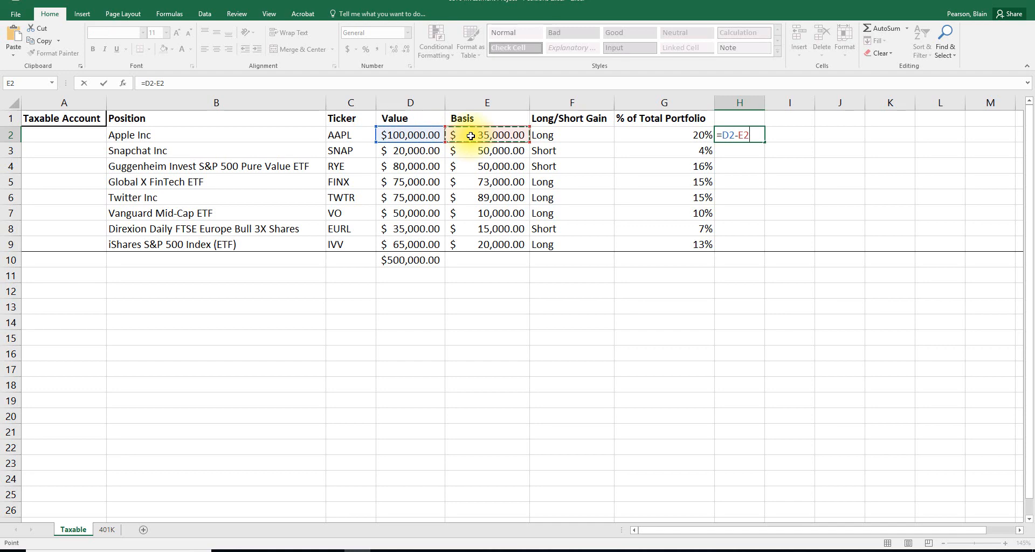
pyautogui.press('Return')
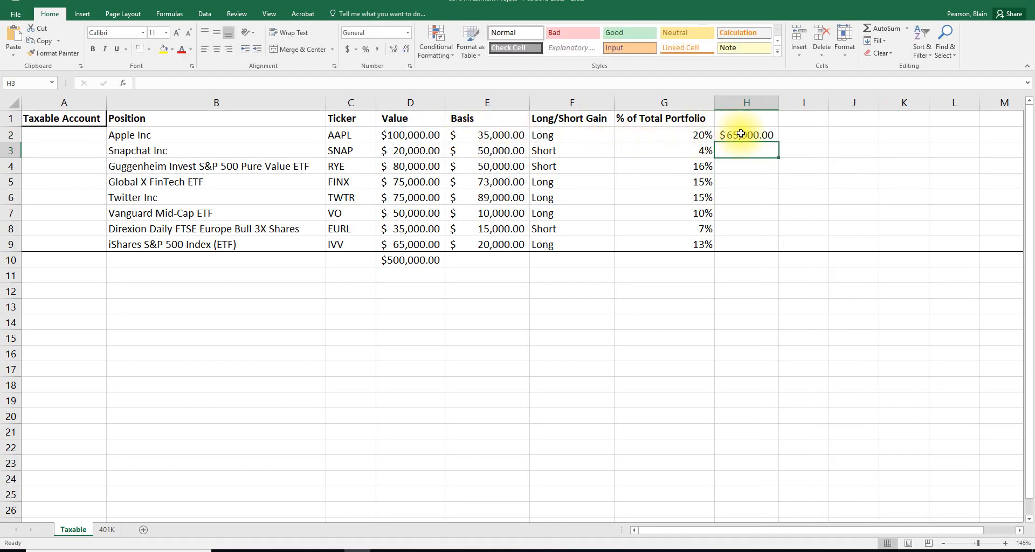
# - Copy the gain formula from H2 down through H9 and autofit the width of column H
pyautogui.click(757, 135)
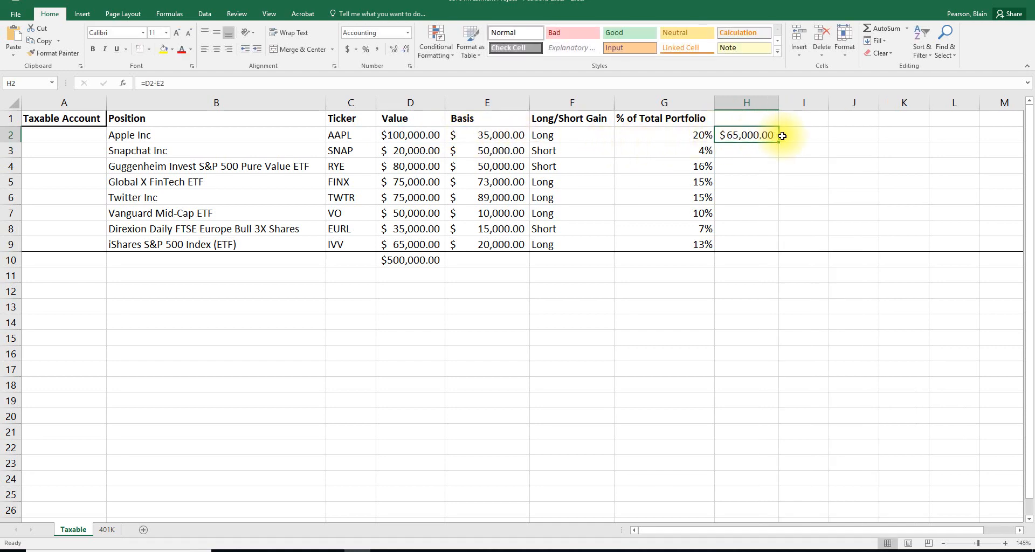
pyautogui.moveTo(781, 141); pyautogui.dragTo(769, 249)
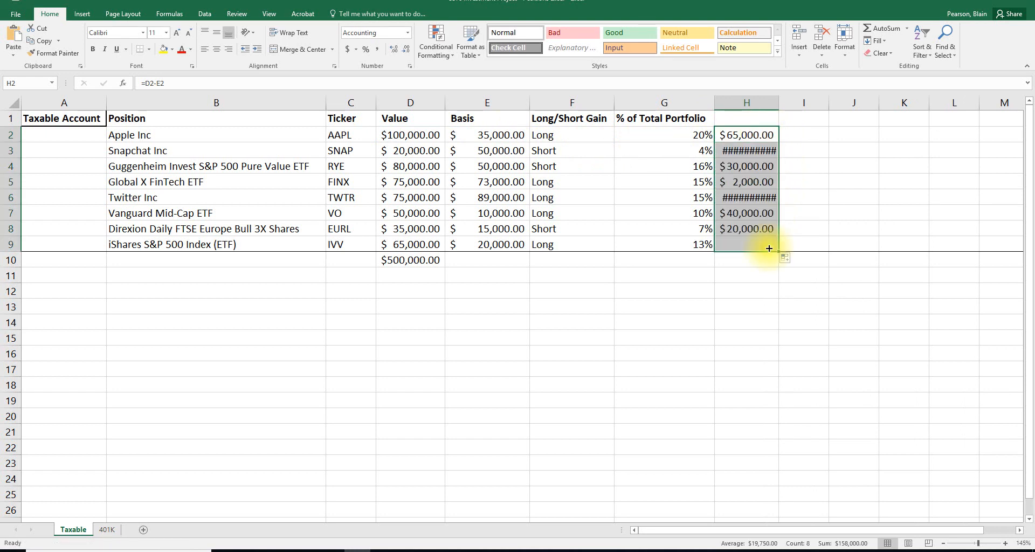
pyautogui.doubleClick(779, 102)
pyautogui.click(770, 245)
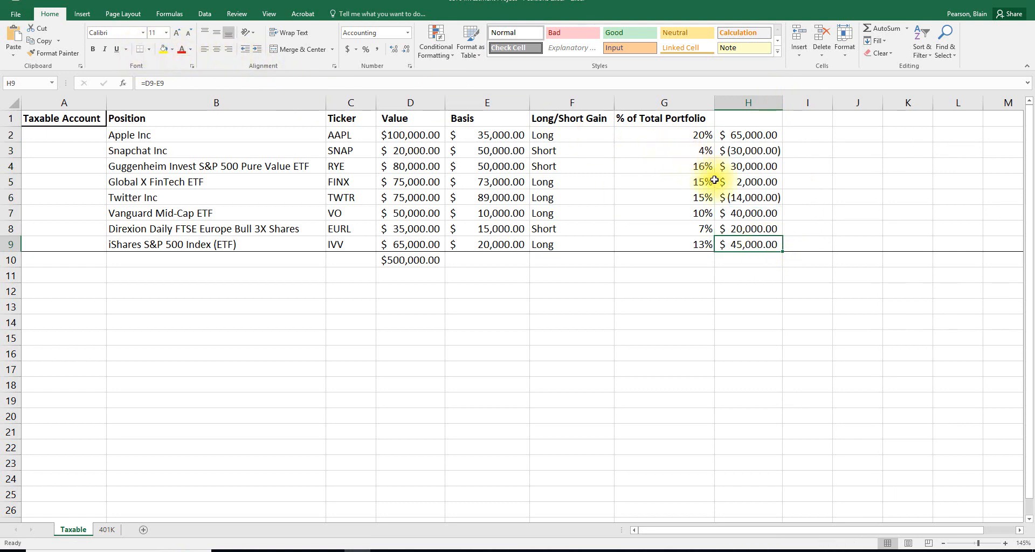
# - Color the negative amounts for Twitter in H6 and Snapchat in H3 red
pyautogui.click(740, 197)
pyautogui.click(744, 152)
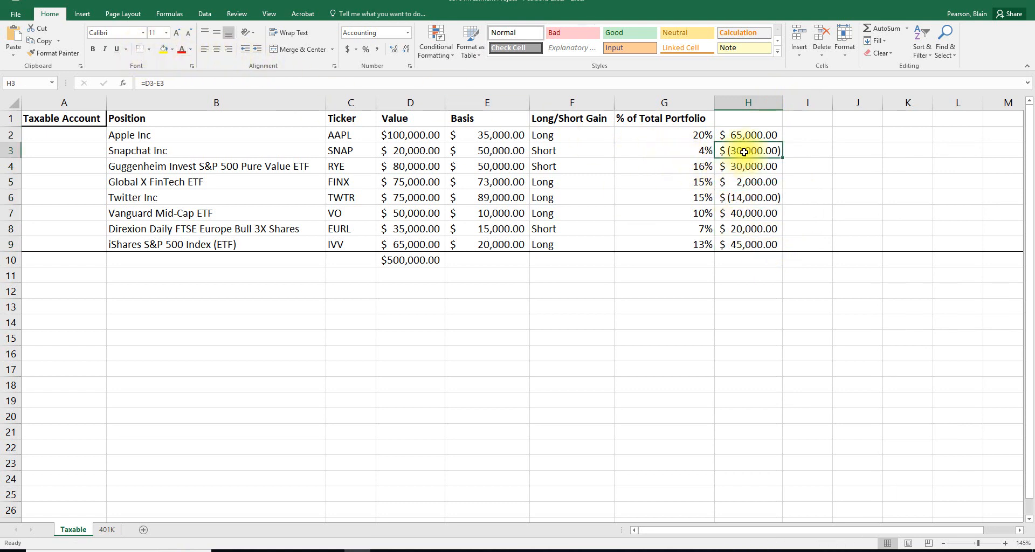
pyautogui.click(748, 199)
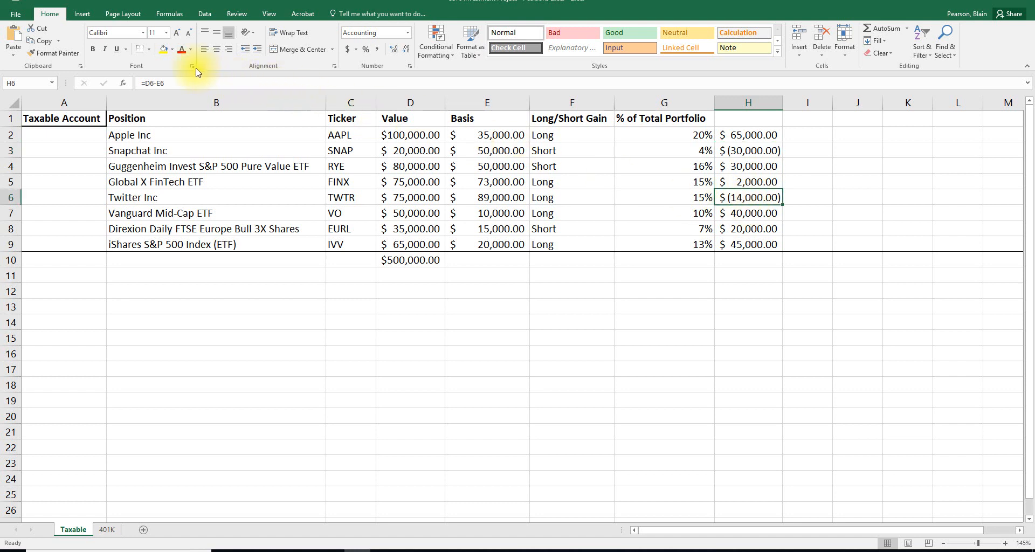
pyautogui.click(755, 152)
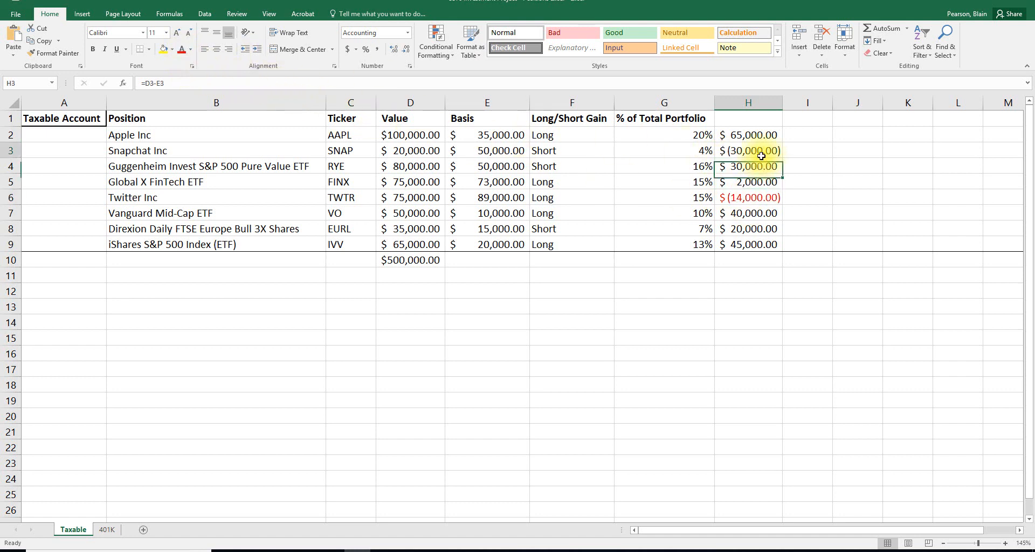
pyautogui.click(184, 55)
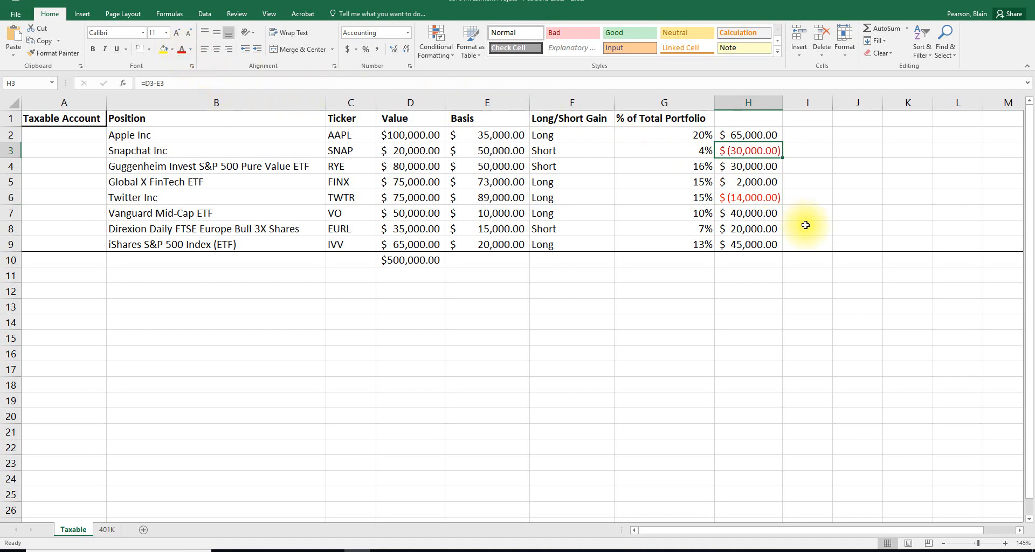
# - Total the gains in H10 with =sum(H2:H9) and autofit column H to show the result
pyautogui.click(761, 260)
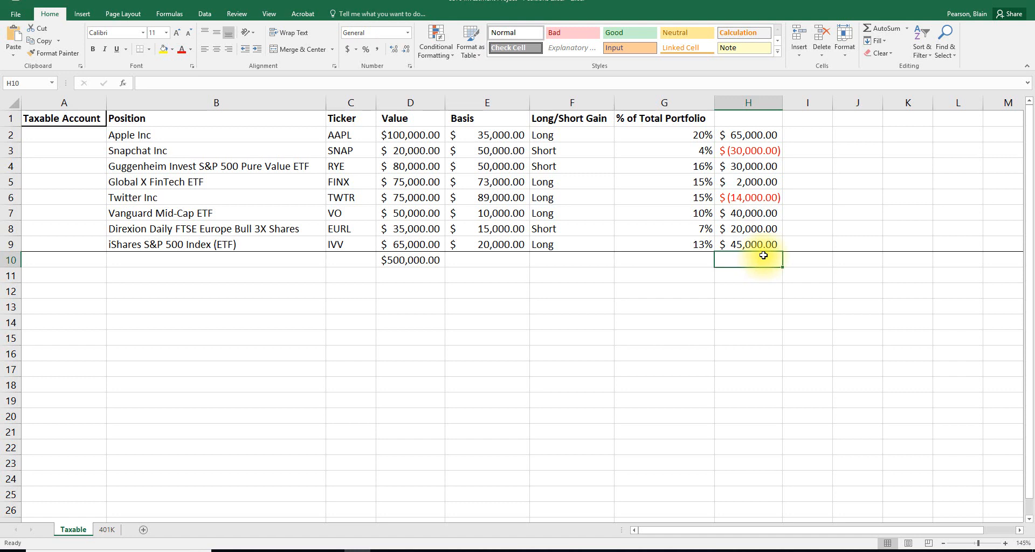
pyautogui.write('=sum(')
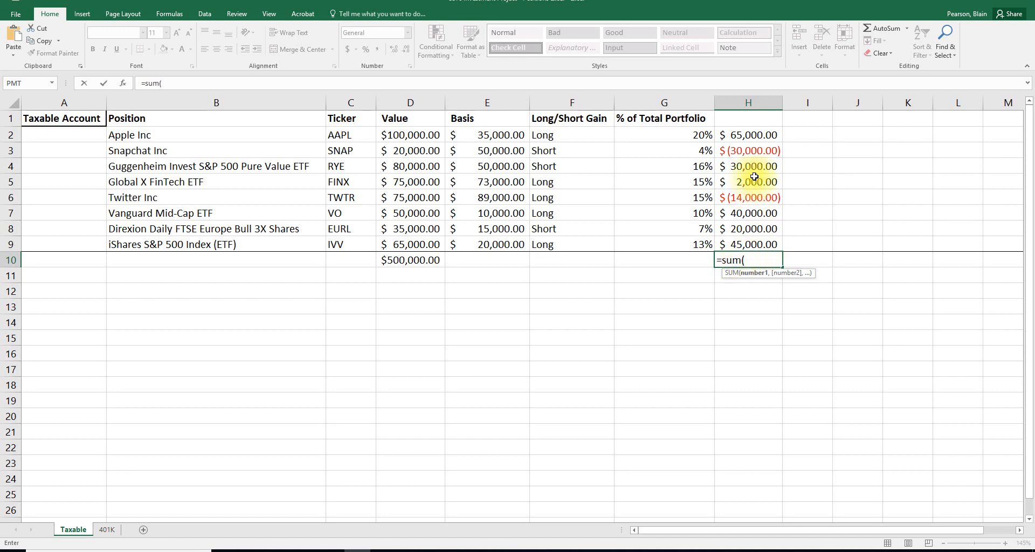
pyautogui.moveTo(763, 134); pyautogui.dragTo(756, 247)
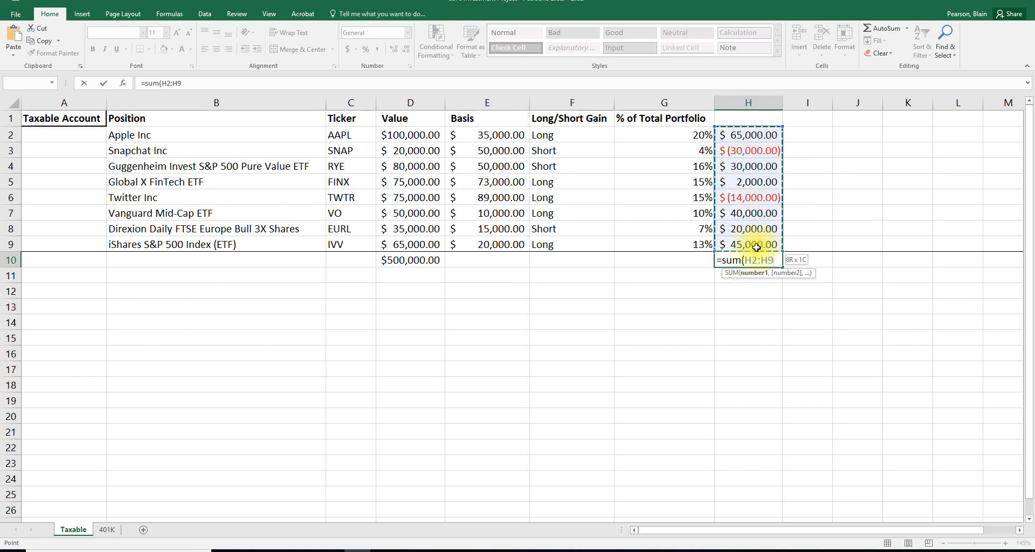
pyautogui.write(')')
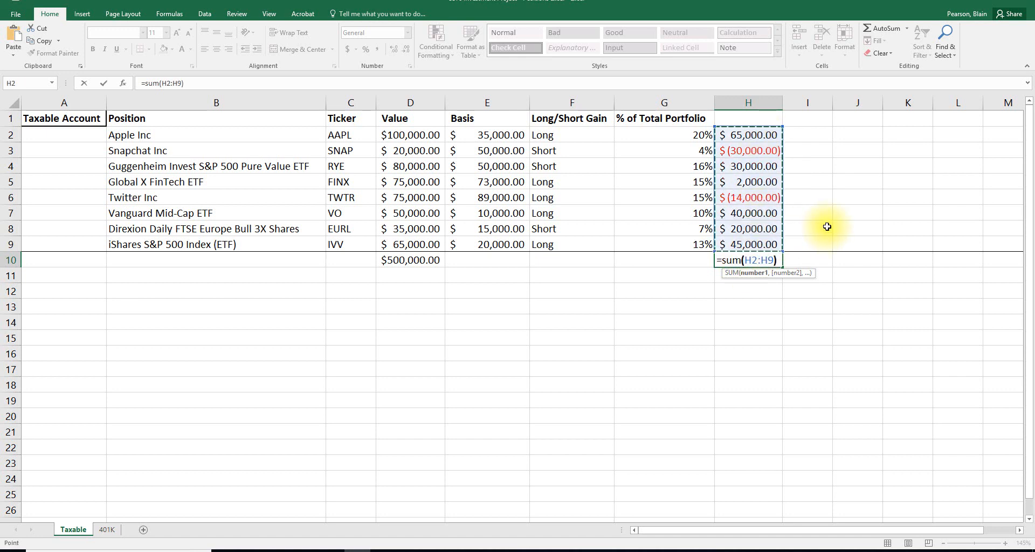
pyautogui.press('Return')
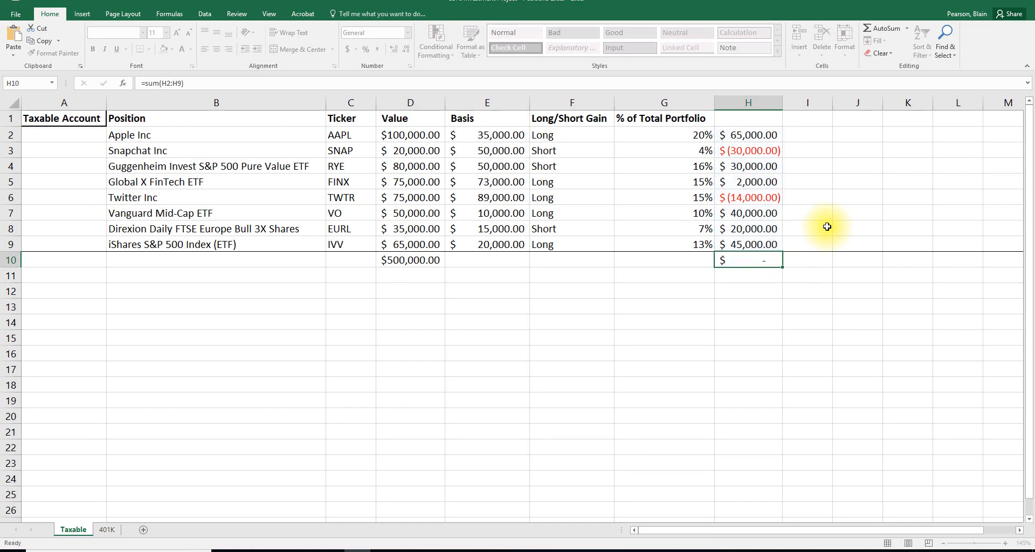
pyautogui.doubleClick(784, 104)
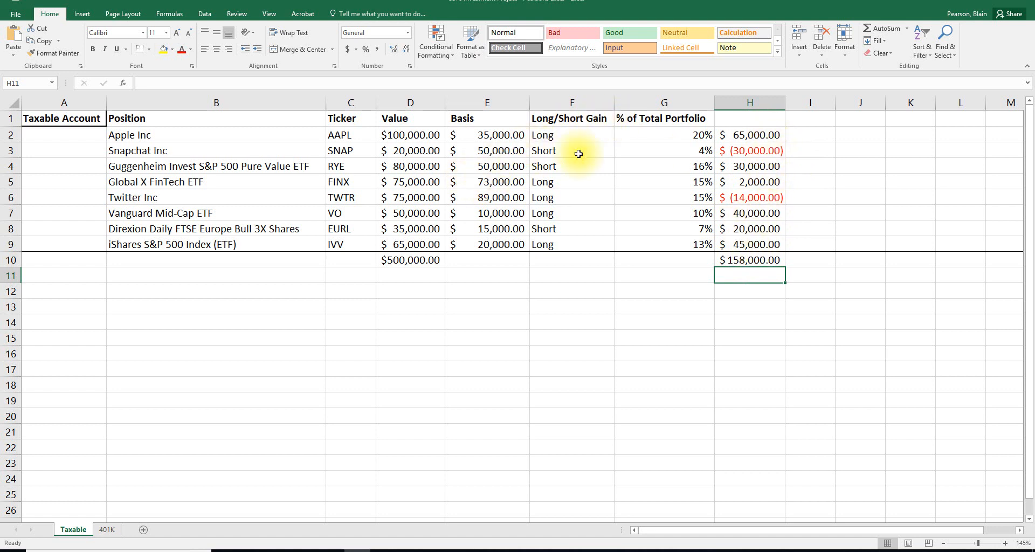
# - Calculate each position's gain relative to its basis in column I, entering =H2/E2 in I2 and filling it down through I9
pyautogui.click(823, 131)
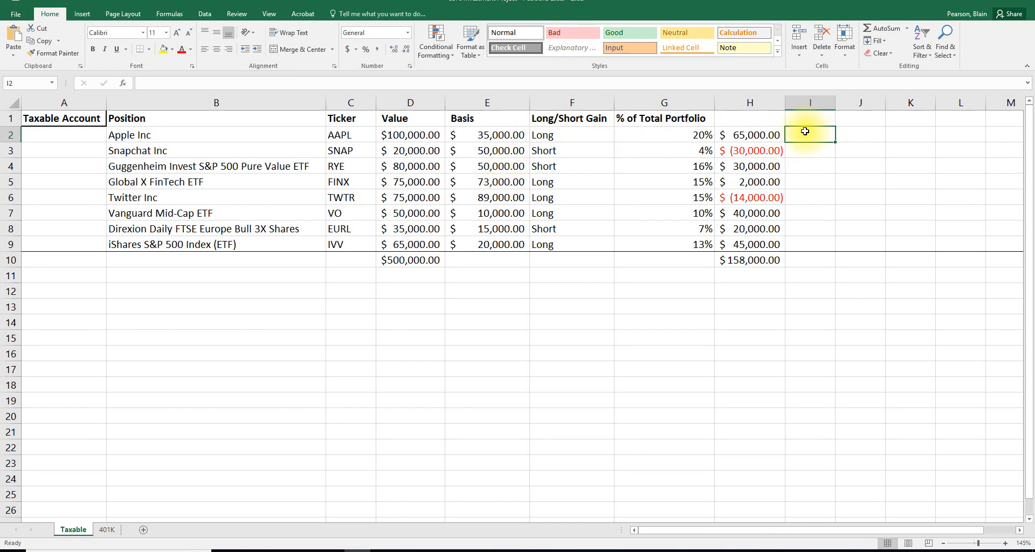
pyautogui.write('=')
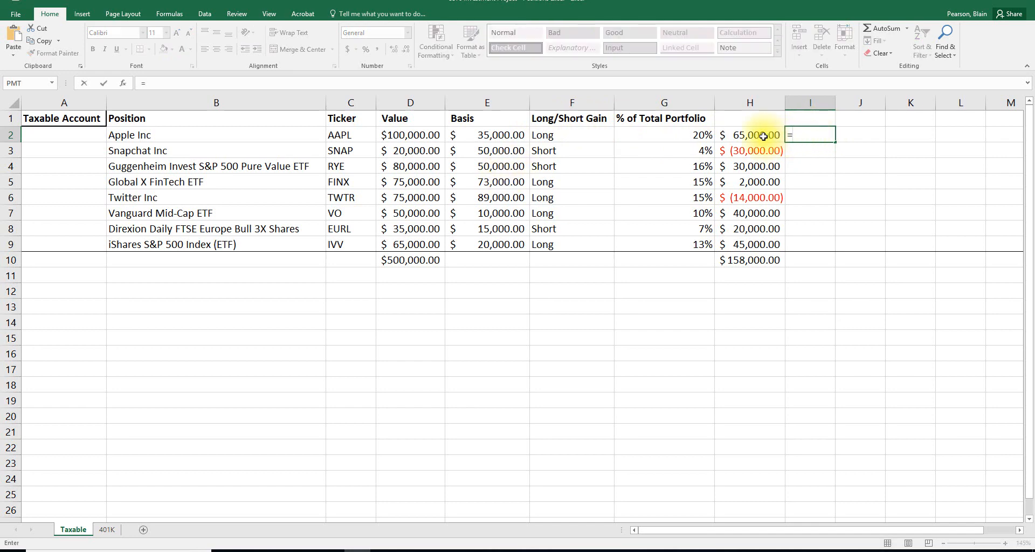
pyautogui.click(763, 136)
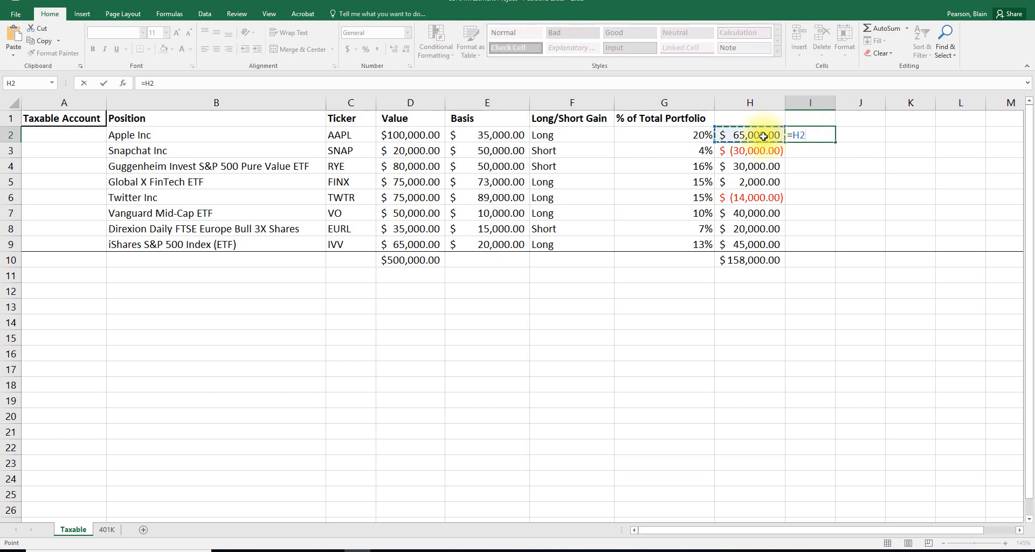
pyautogui.write('/')
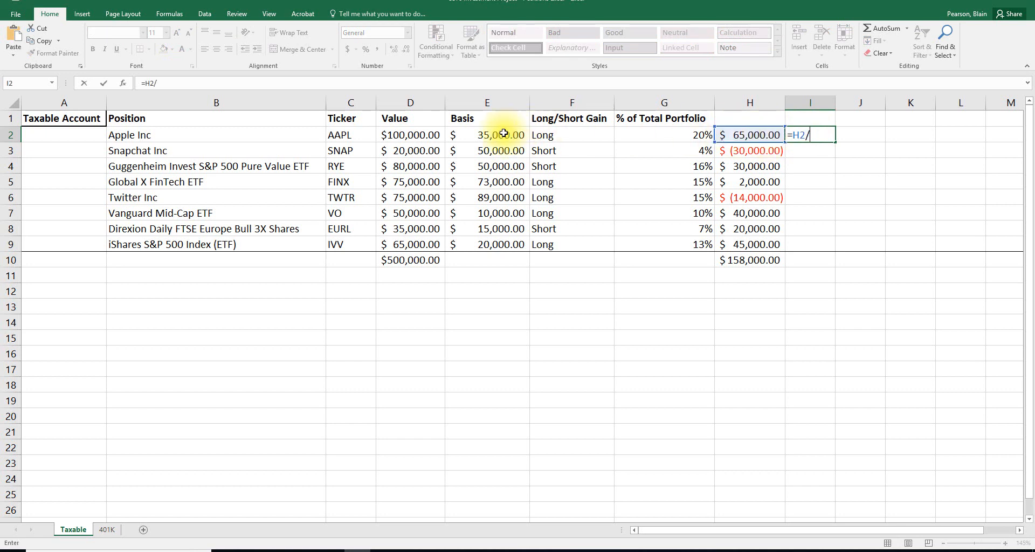
pyautogui.click(475, 136)
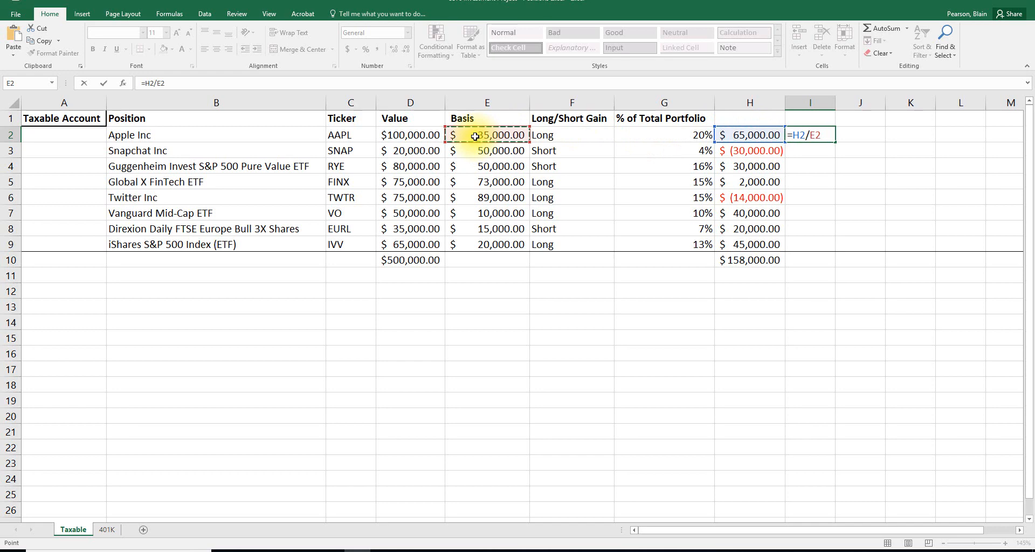
pyautogui.press('Return')
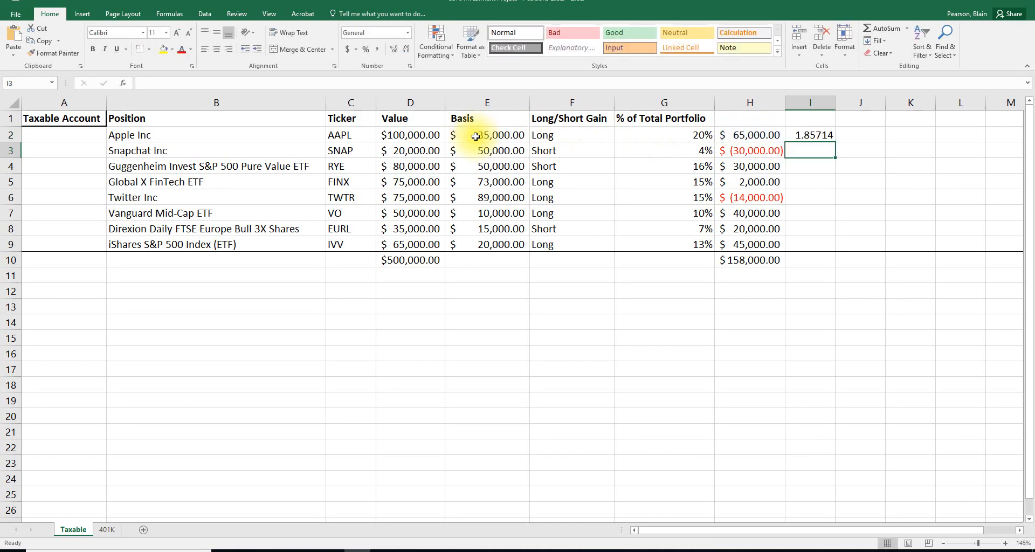
pyautogui.click(816, 135)
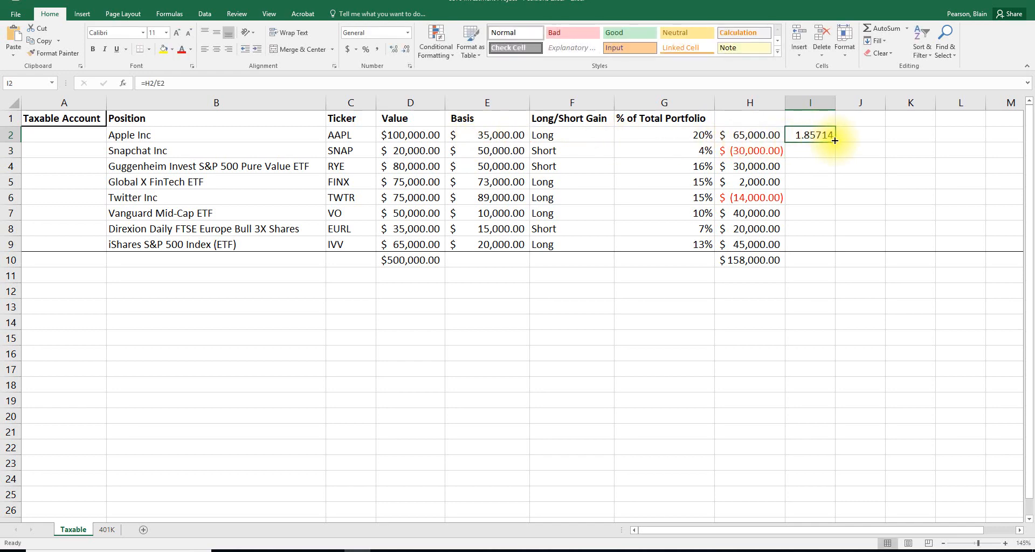
pyautogui.moveTo(835, 142); pyautogui.dragTo(825, 248)
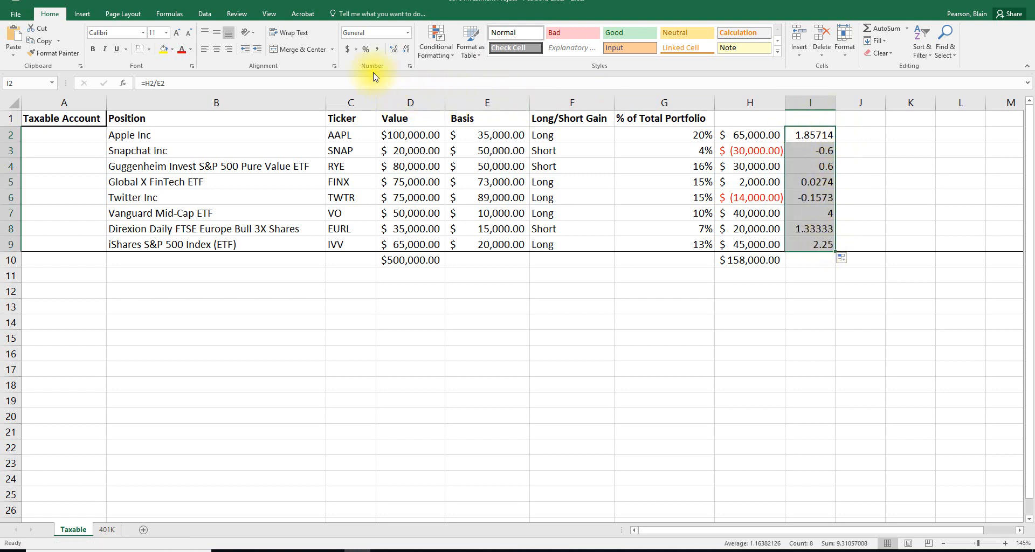
# - Format I2:I9 as percentages and narrow column I to slightly wider than its contents
pyautogui.click(367, 50)
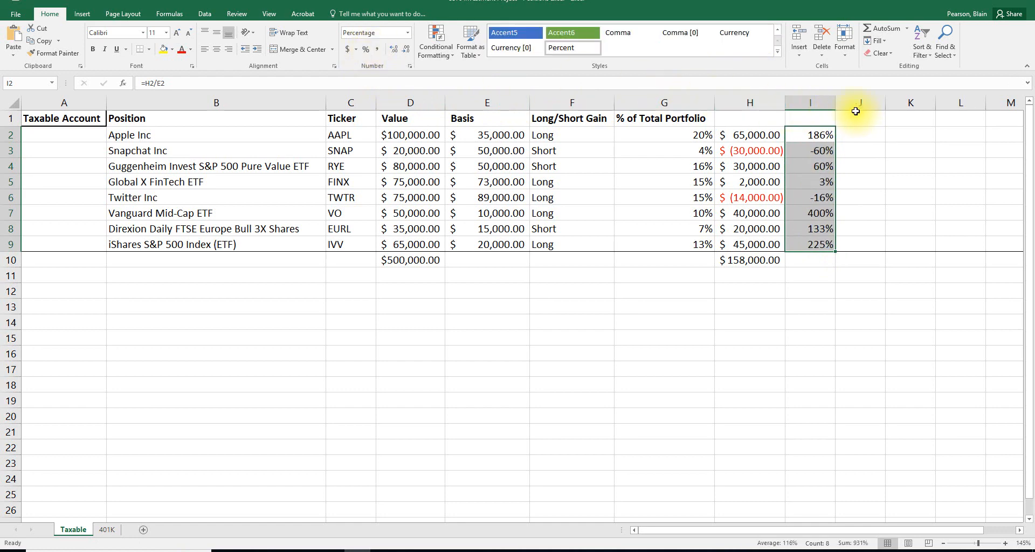
pyautogui.doubleClick(835, 101)
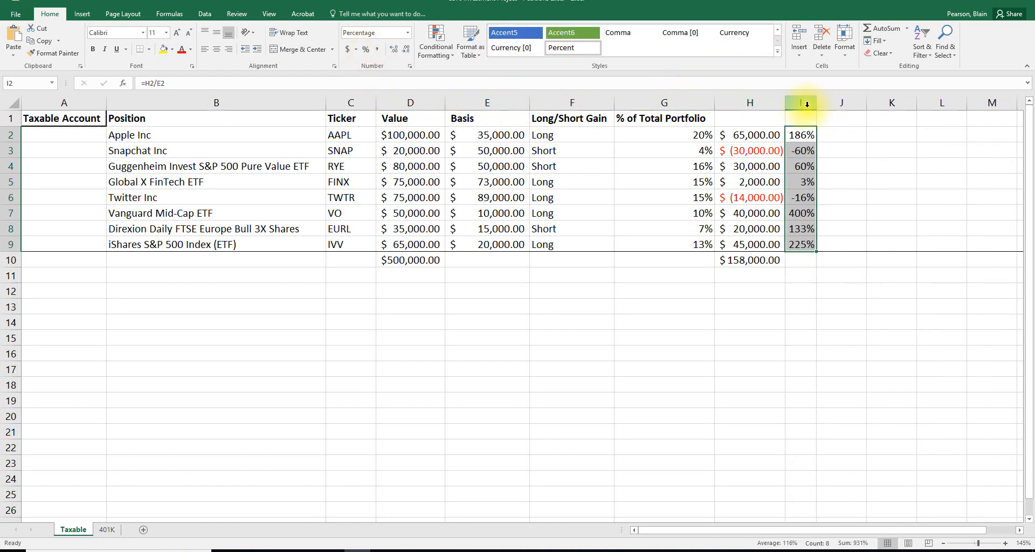
pyautogui.moveTo(817, 107)
pyautogui.mouseDown()
pyautogui.moveTo(871, 105)
pyautogui.moveTo(832, 102)
pyautogui.mouseUp()
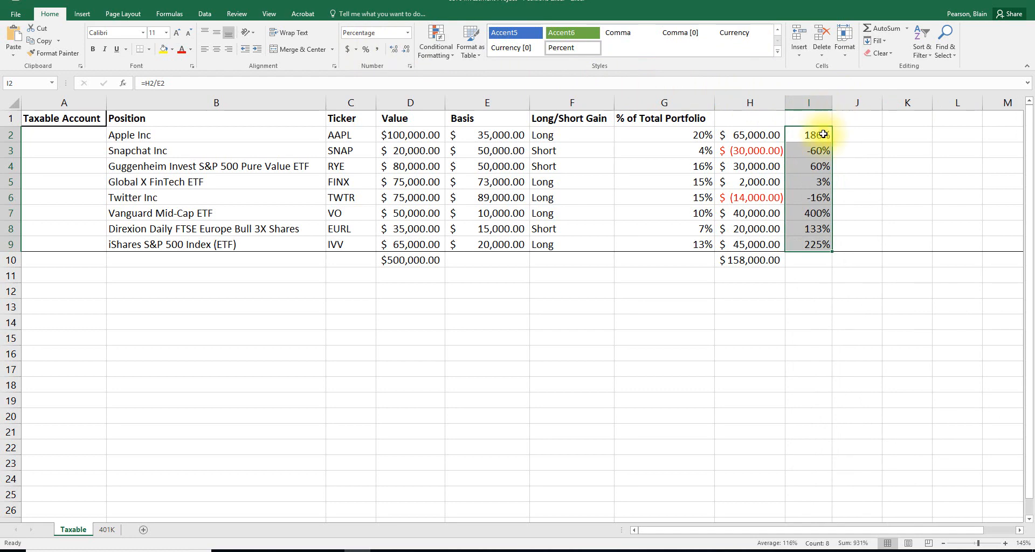
pyautogui.click(812, 243)
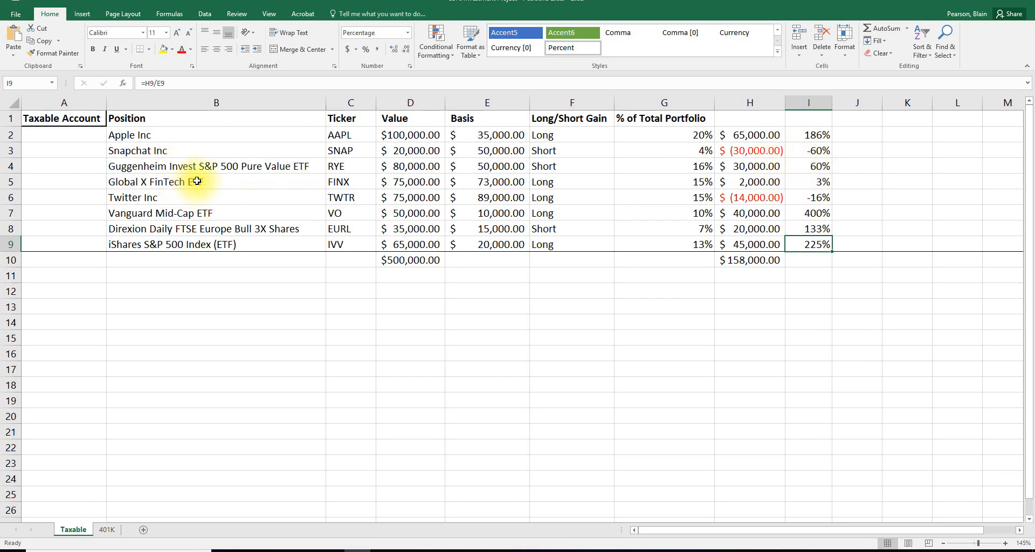
# - Examine the dollar and percentage gains and losses in columns H and I, focusing on the Snapchat and Twitter positions
pyautogui.click(810, 184)
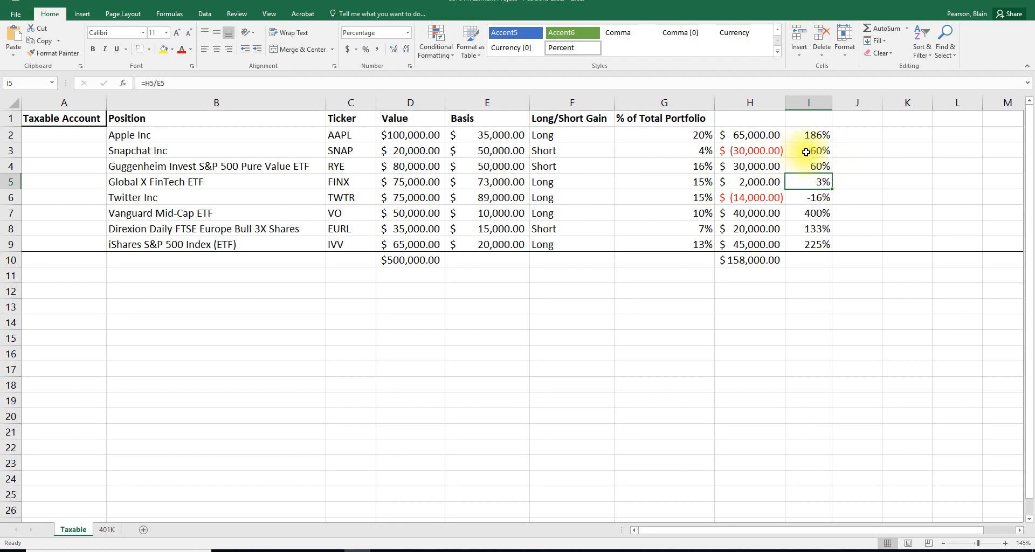
pyautogui.moveTo(812, 153); pyautogui.dragTo(291, 149)
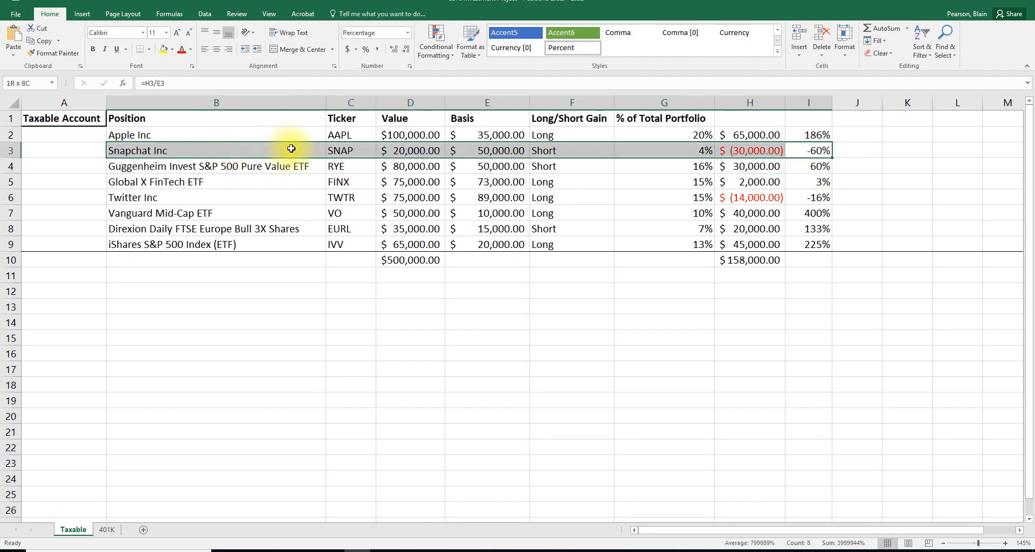
pyautogui.moveTo(806, 198); pyautogui.dragTo(345, 213)
pyautogui.click(761, 200)
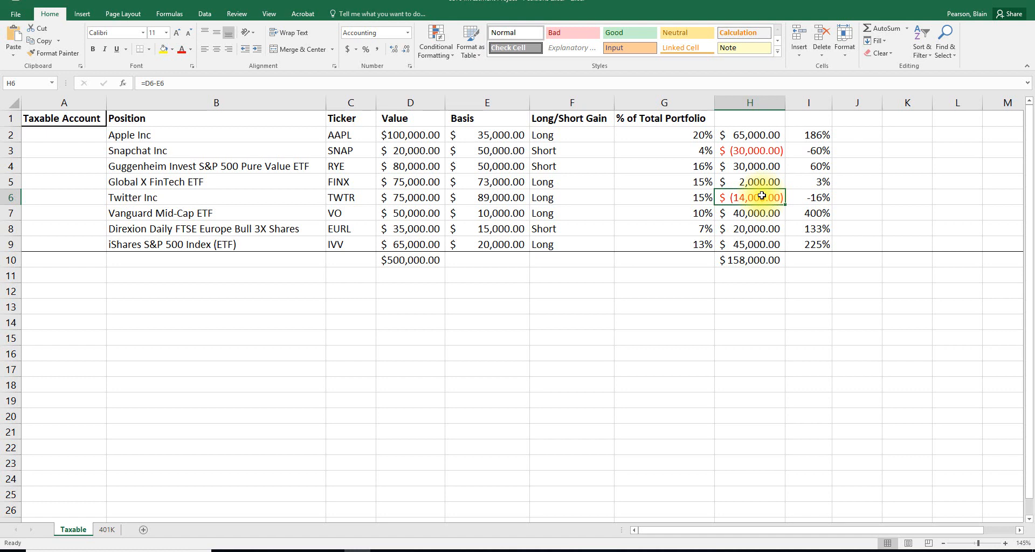
pyautogui.click(756, 149)
pyautogui.click(771, 206)
pyautogui.click(777, 198)
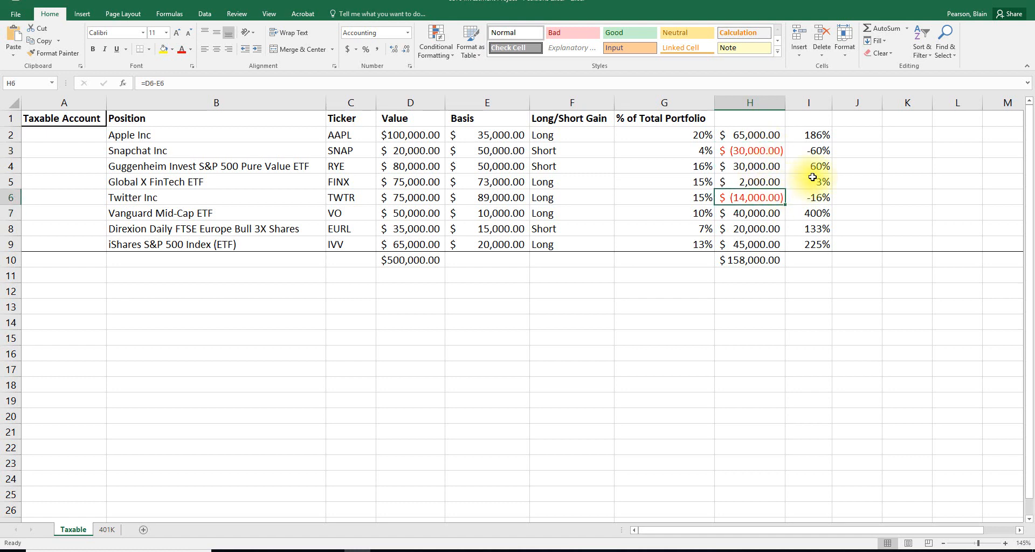
pyautogui.moveTo(812, 184); pyautogui.dragTo(809, 171)
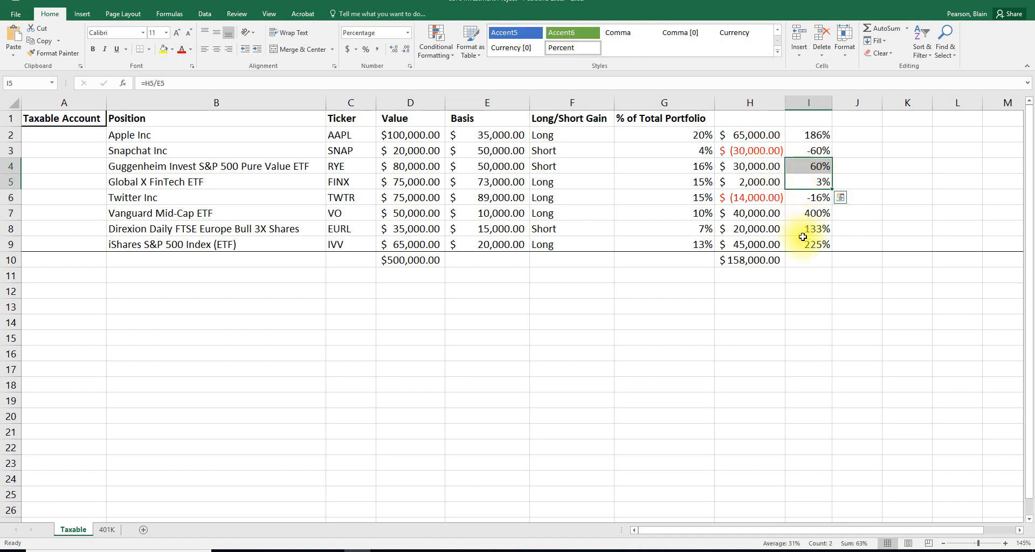
pyautogui.click(789, 196)
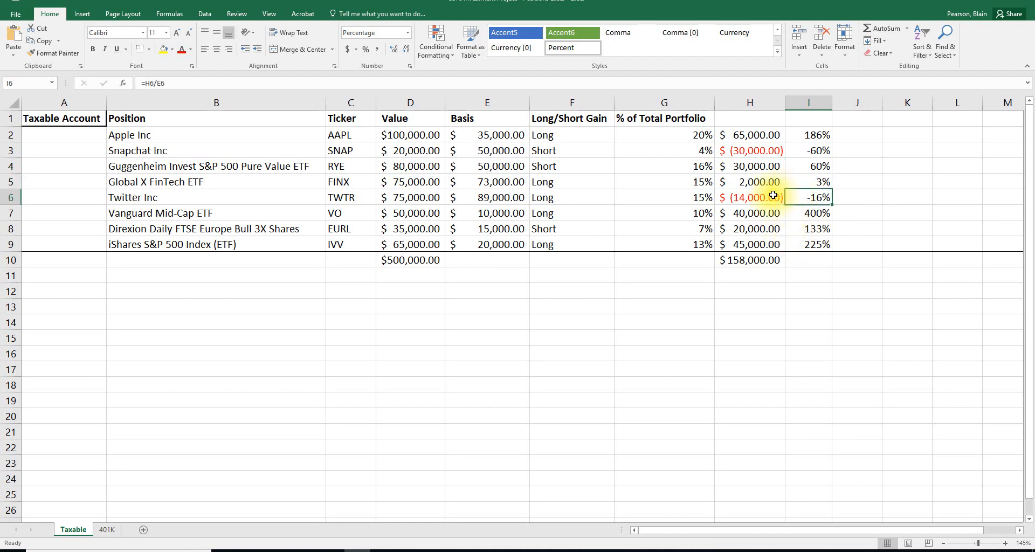
# - Examine the long-term and short-term gain classifications in column F for Apple, Snapchat, Guggenheim and Twitter
pyautogui.click(752, 278)
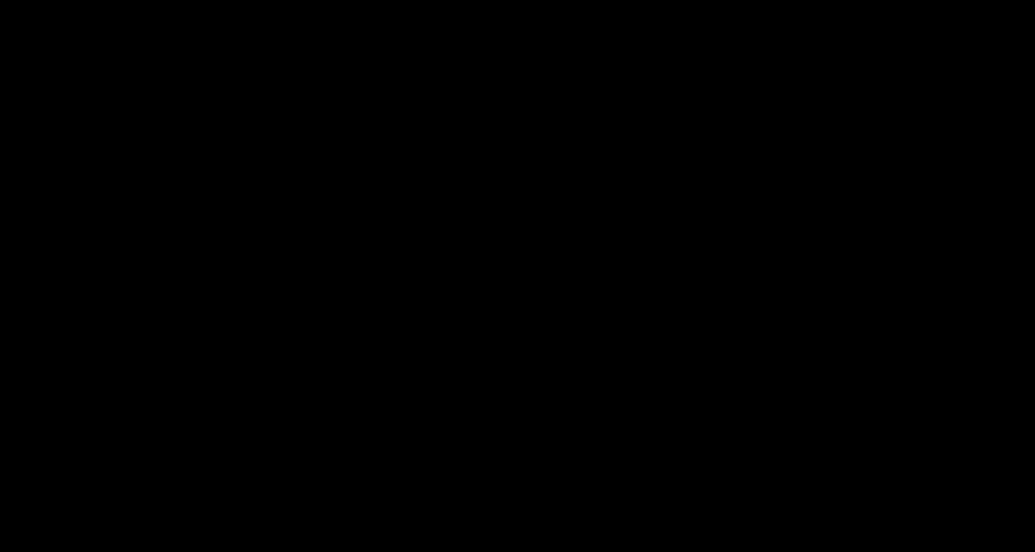
pyautogui.click(593, 154)
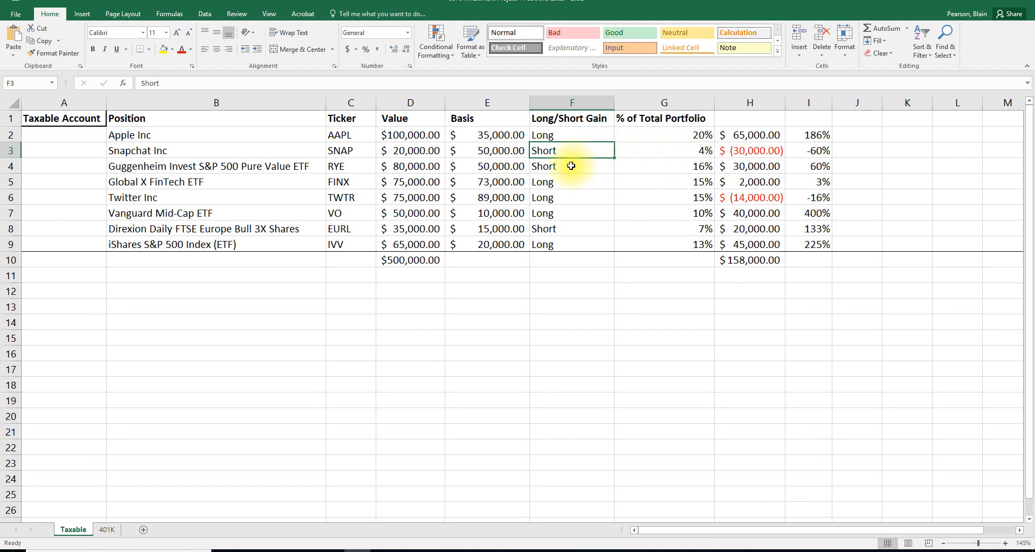
pyautogui.click(580, 135)
pyautogui.click(569, 198)
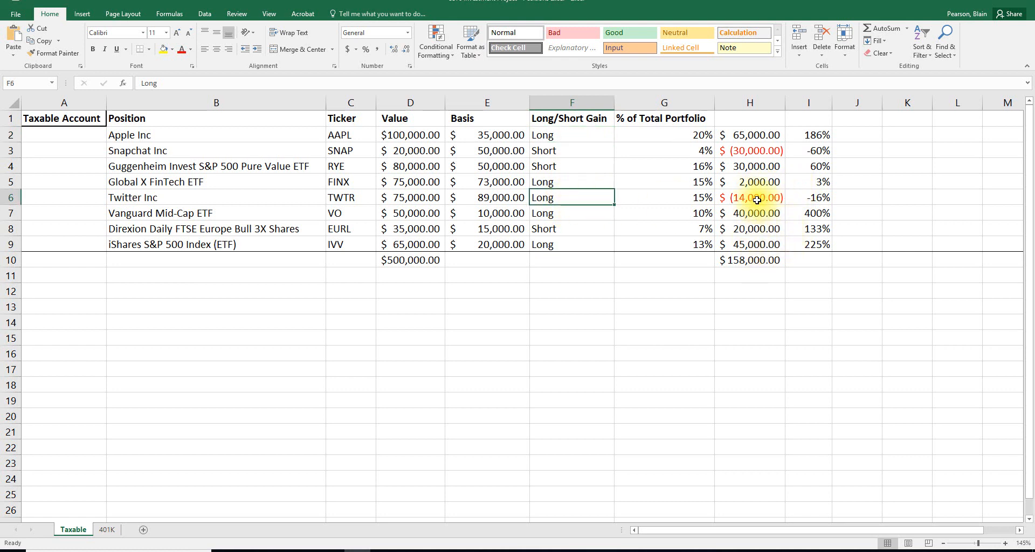
pyautogui.click(580, 165)
# - Calculate 15% of the total gain in H12 by entering =.15*H10
pyautogui.click(747, 261)
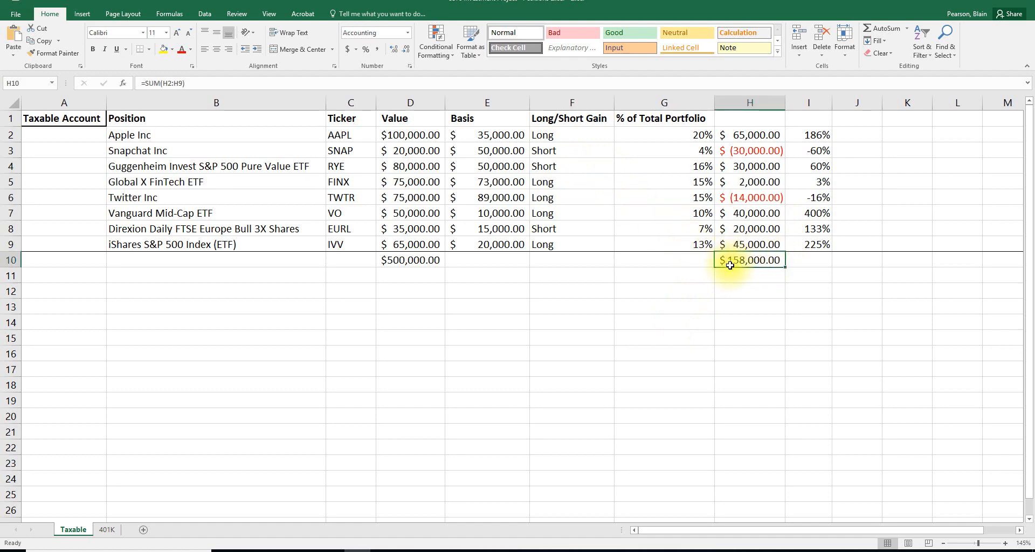
pyautogui.click(742, 290)
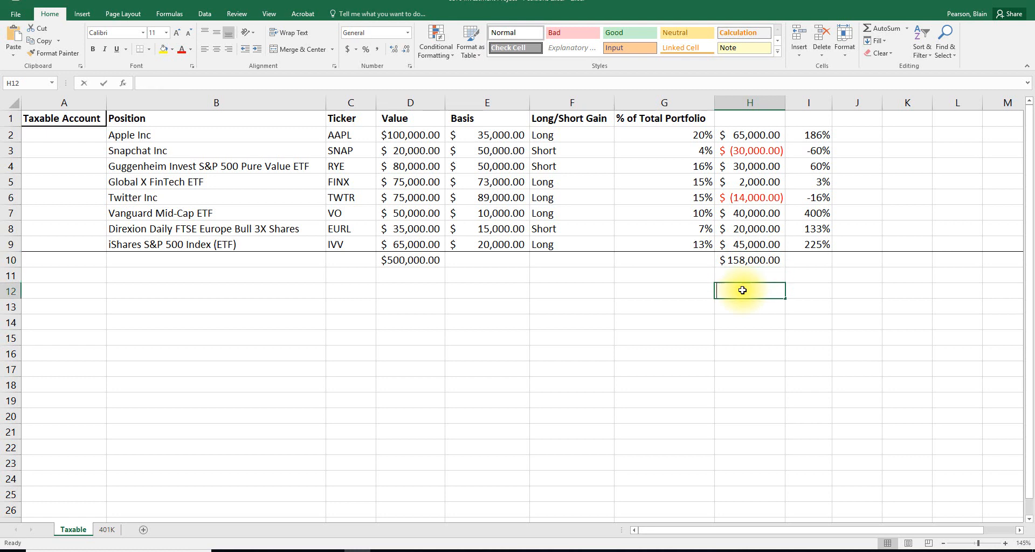
pyautogui.write('=.15')
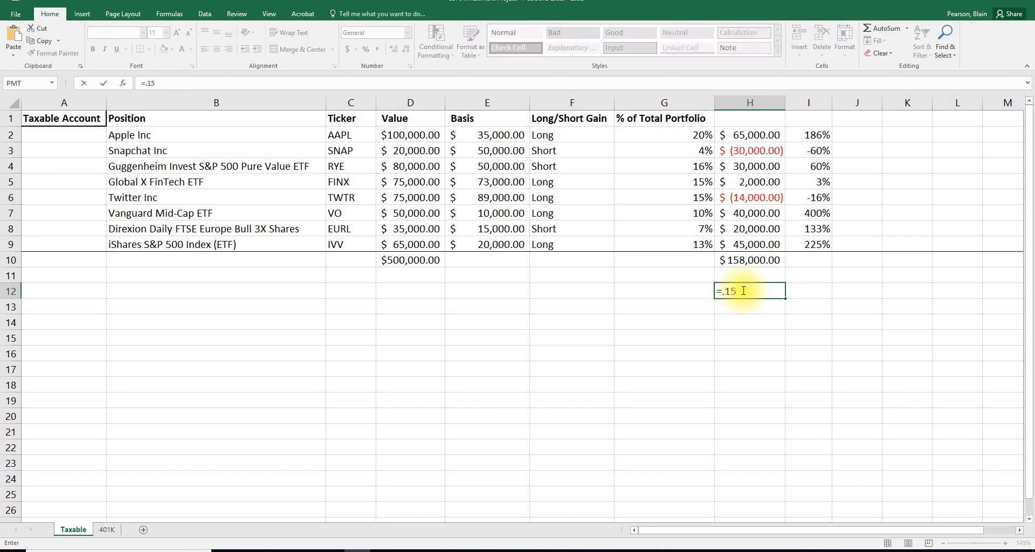
pyautogui.write('*')
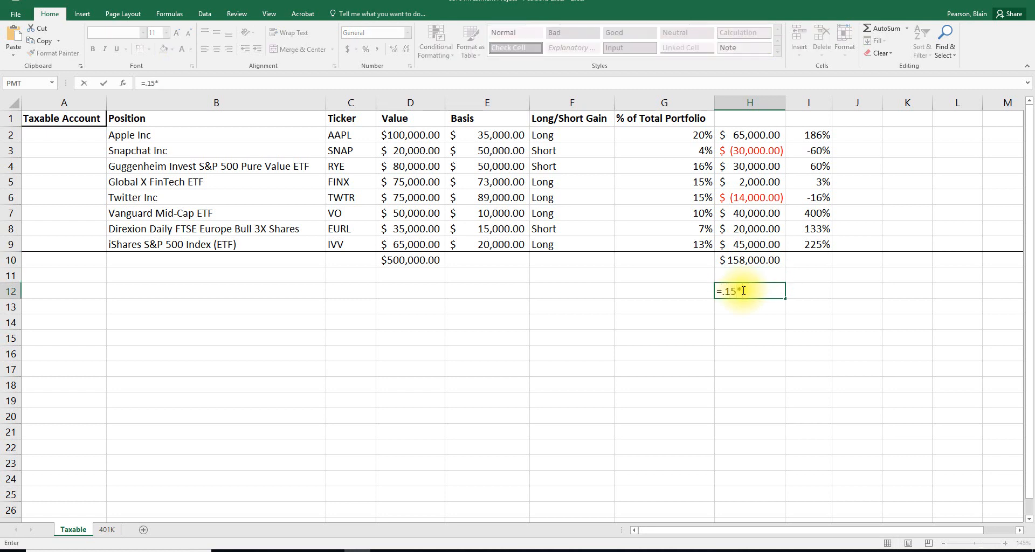
pyautogui.click(749, 260)
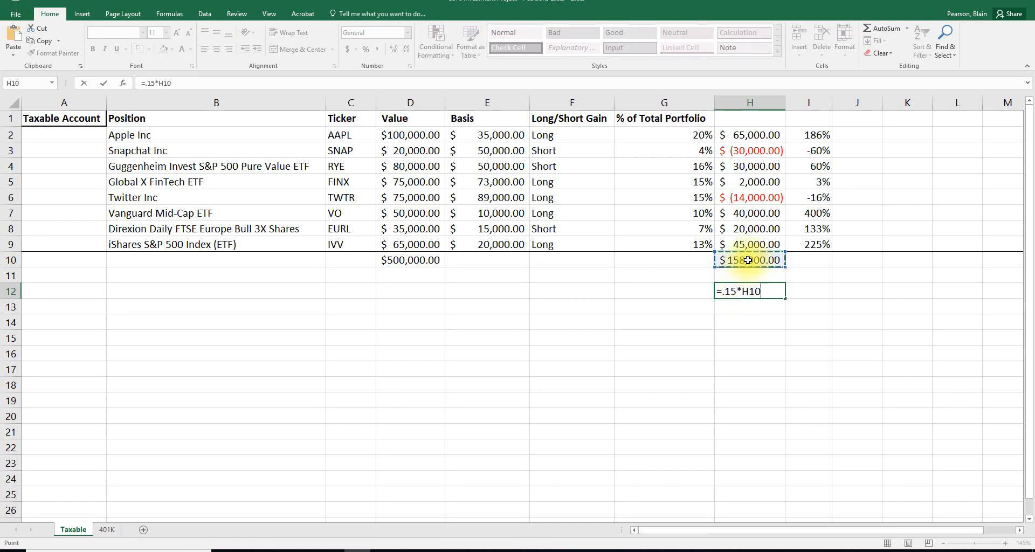
pyautogui.press('Return')
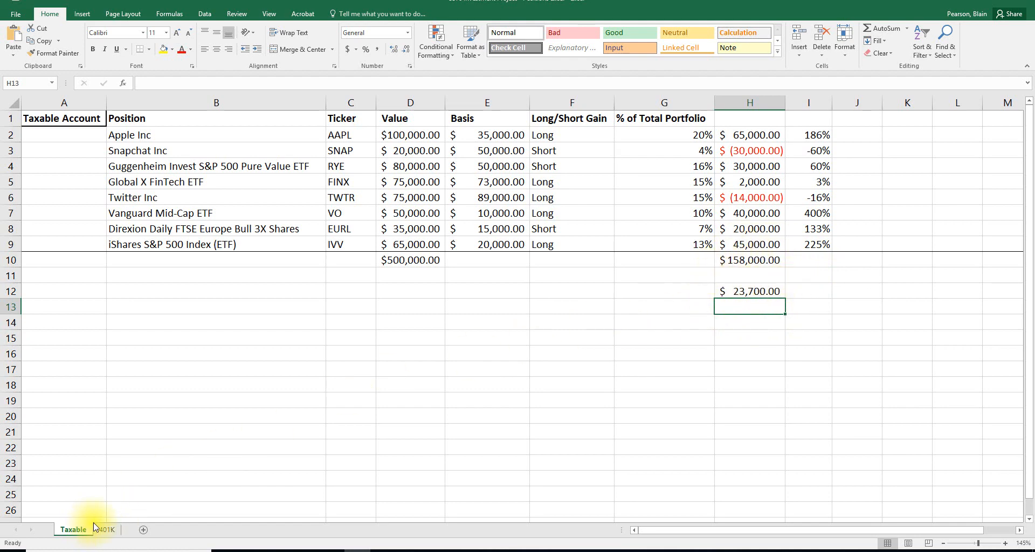
# - Open the 401K sheet and select cell E2 beside the T. Rowe Price Retirement 2035 value
pyautogui.click(107, 530)
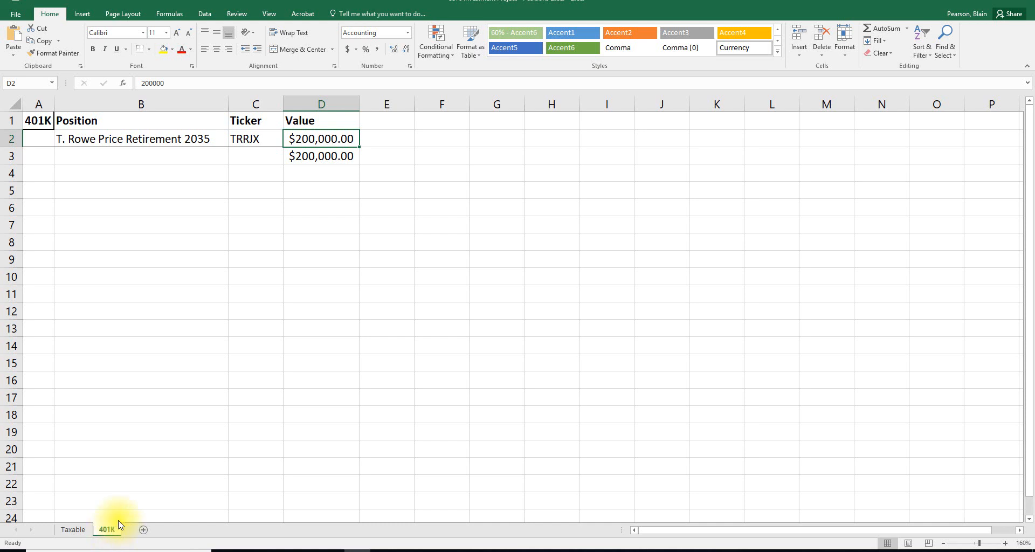
pyautogui.click(387, 138)
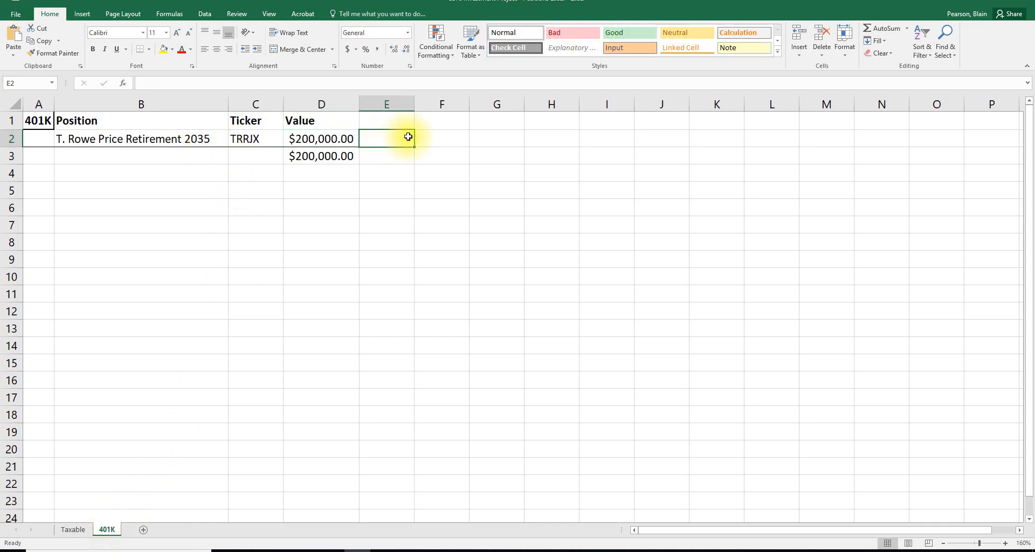